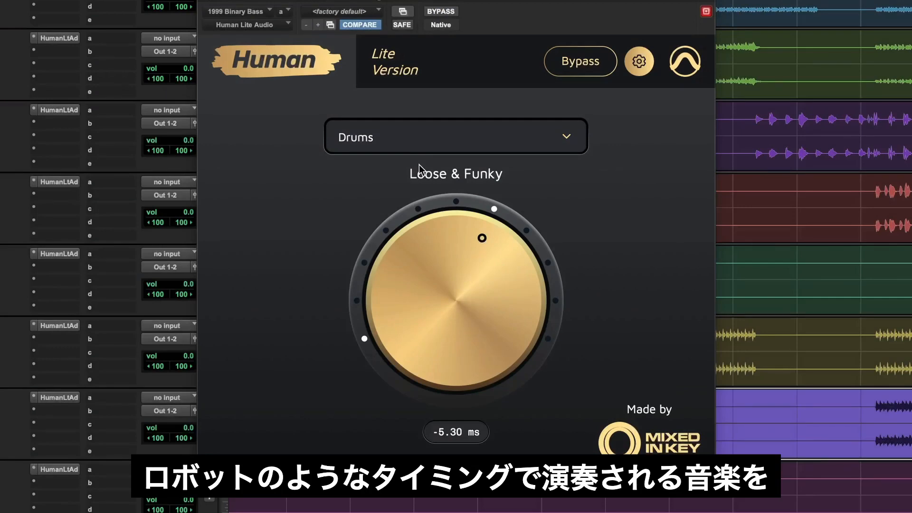
- Try Piano as the Human Lite plug-in's instrument type and settle on Bass
click(426, 143)
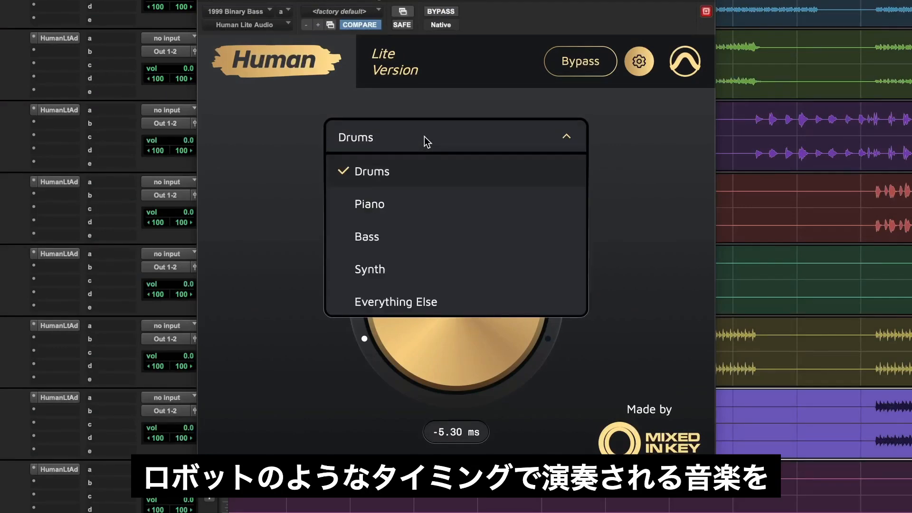
click(408, 209)
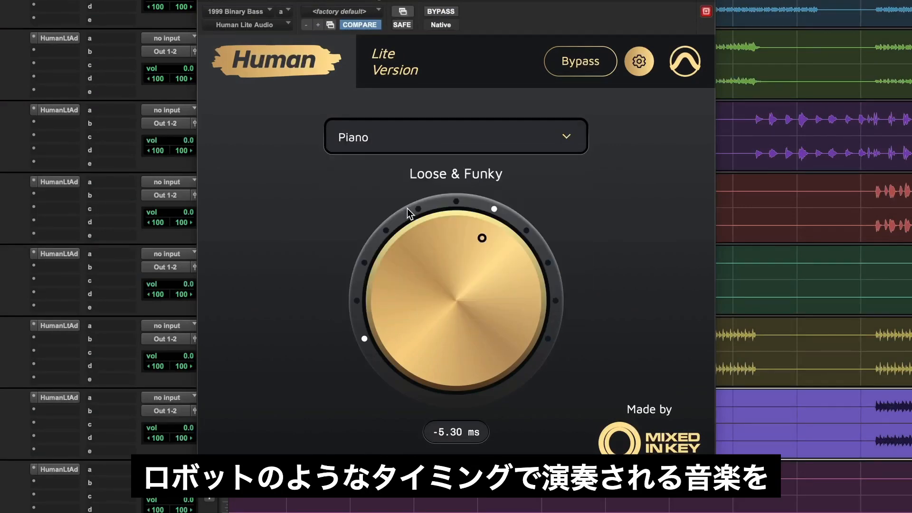
click(429, 136)
click(393, 238)
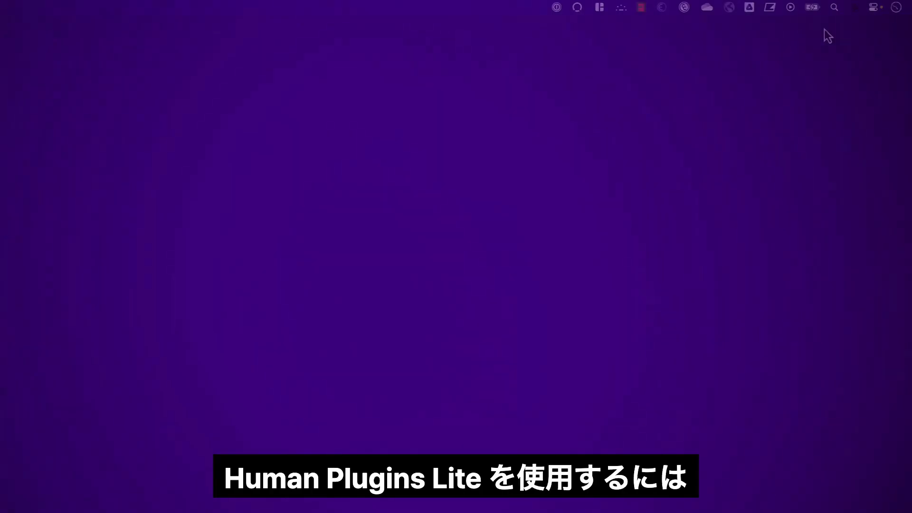
- Show Avid Link and open the list of apps and plug-ins included with Pro Tools from the products
click(854, 7)
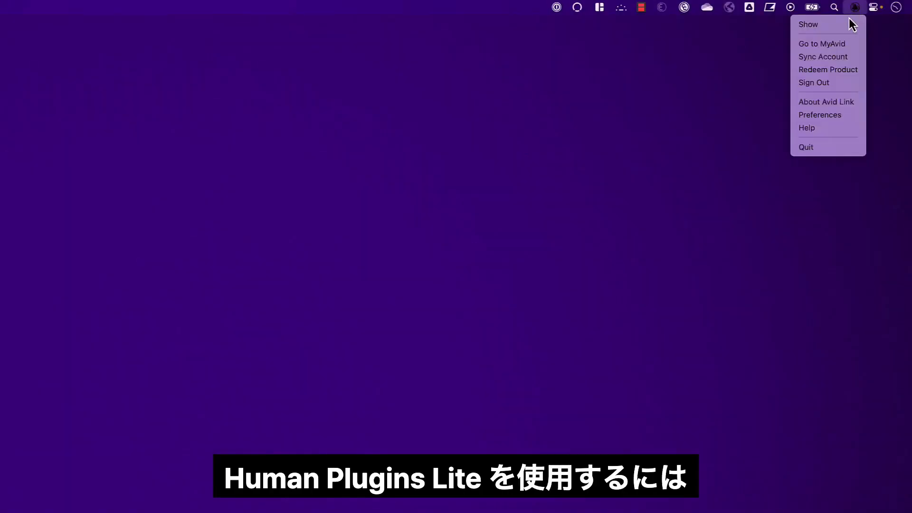
click(850, 25)
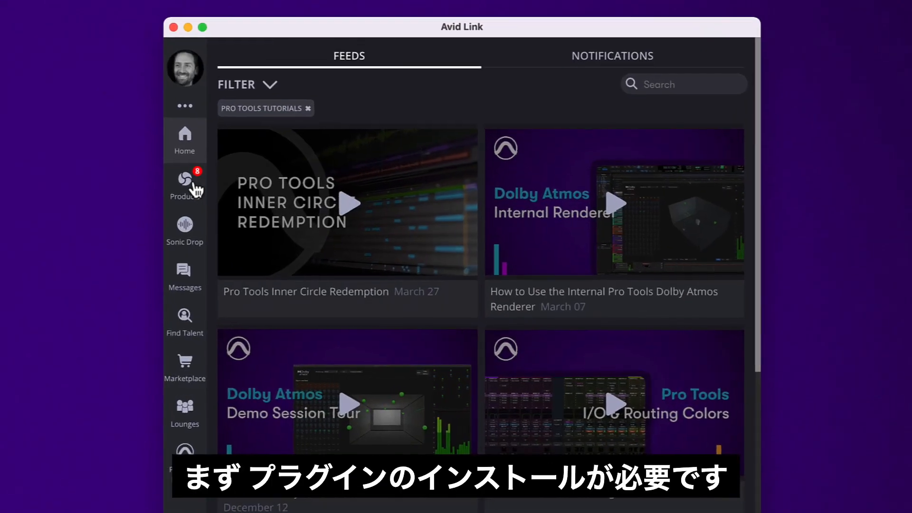
click(247, 217)
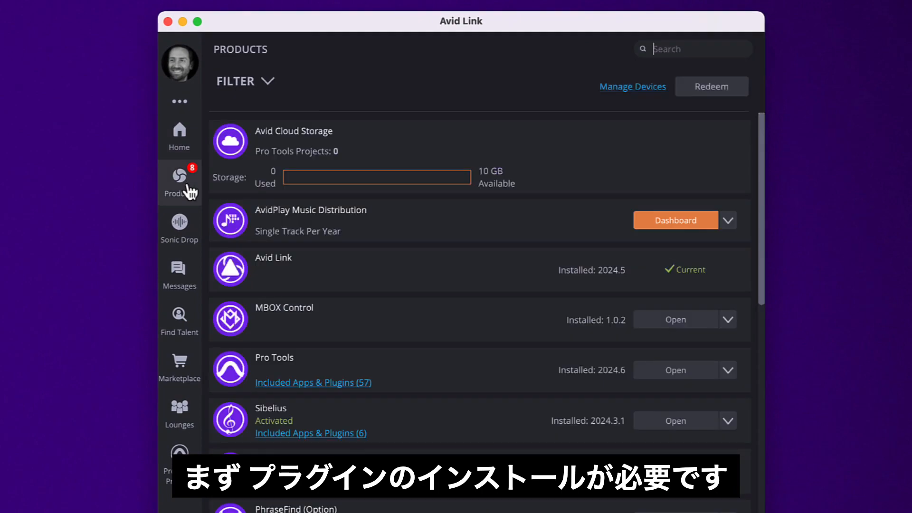
click(338, 384)
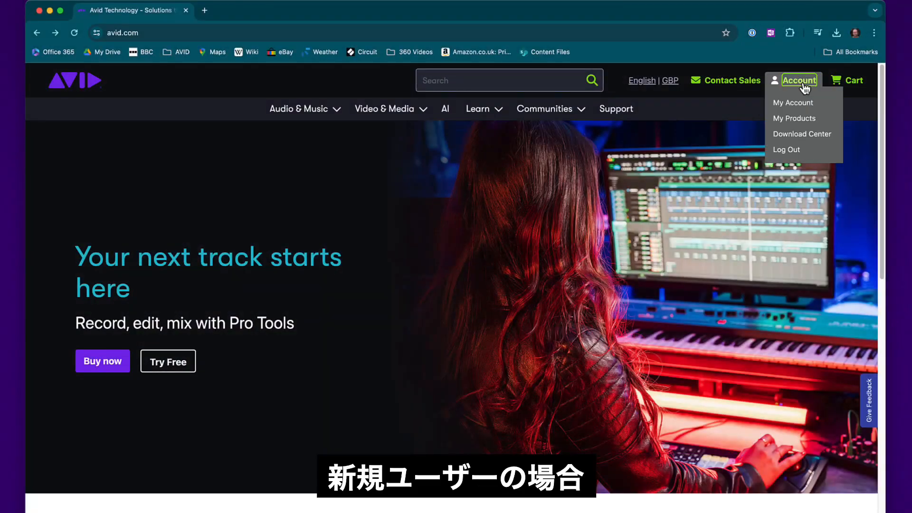
- On avid.com, go to the account's product list and view the details of Pro Tools Ultimate
click(801, 120)
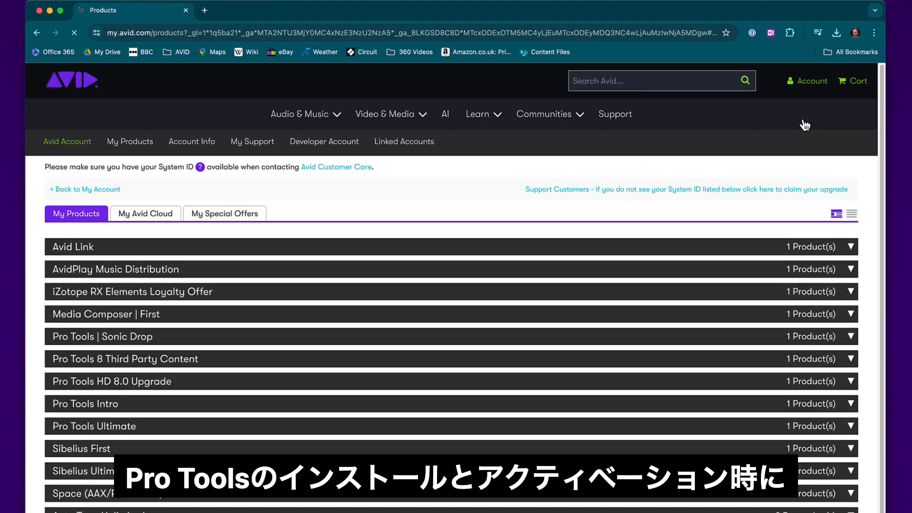
click(123, 426)
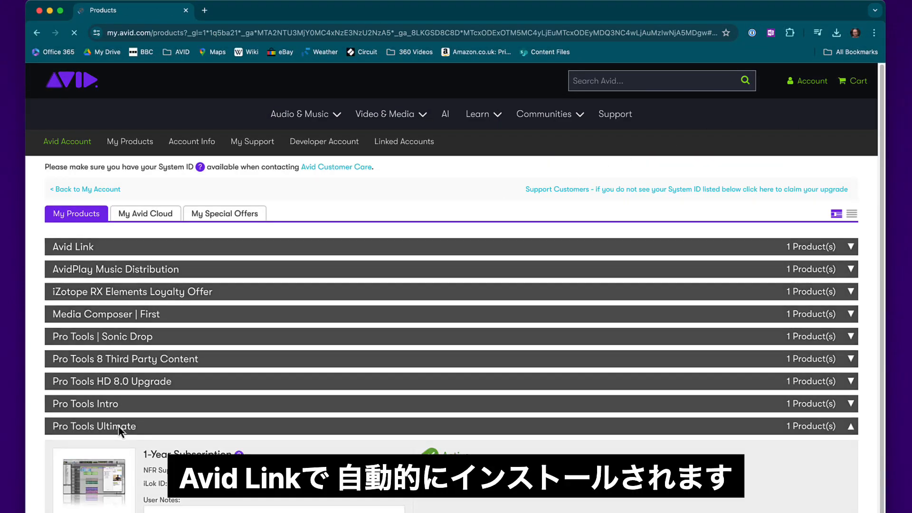
scroll(127, 437, down, 4)
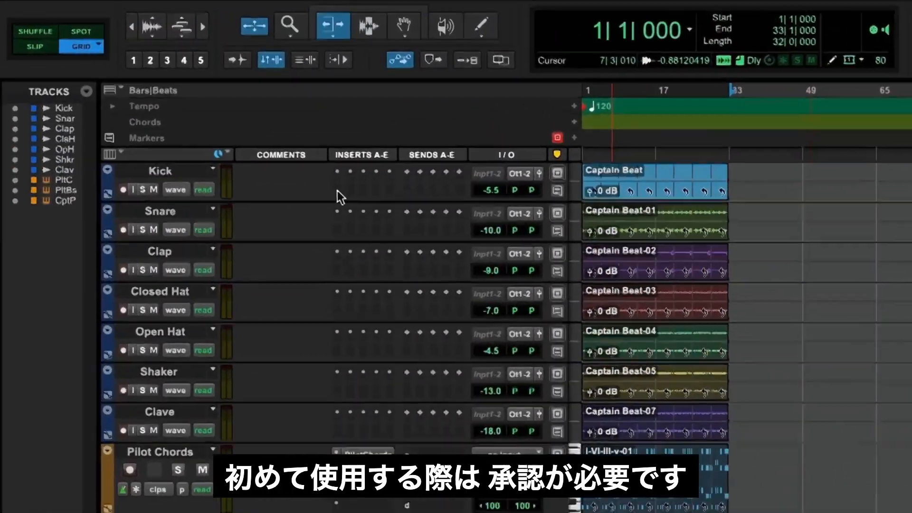
- In Pro Tools, search the Kick track's first insert for "human" and insert Human Lite Audio (stereo)
click(340, 192)
click(385, 162)
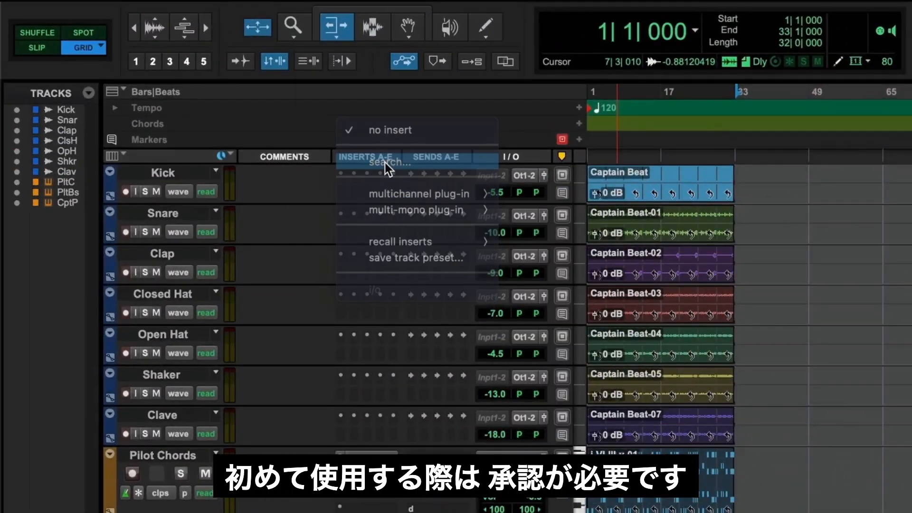
text(human)
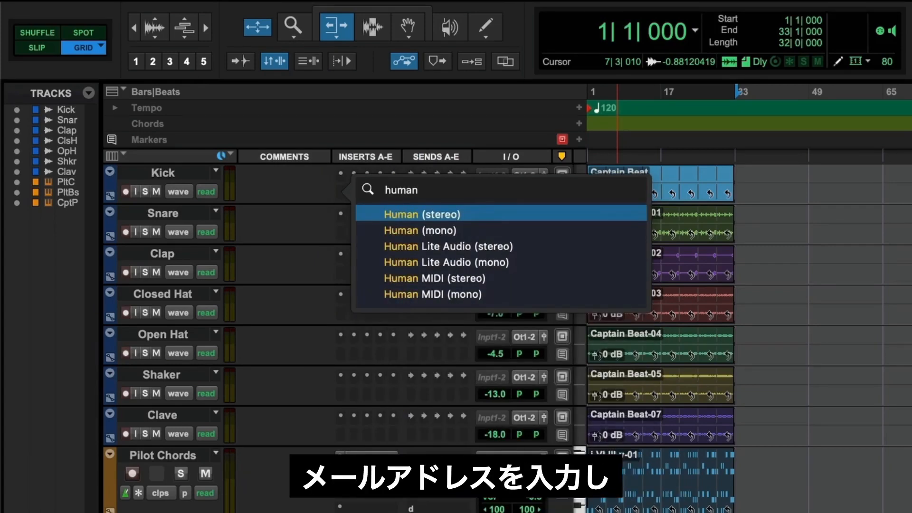
click(437, 247)
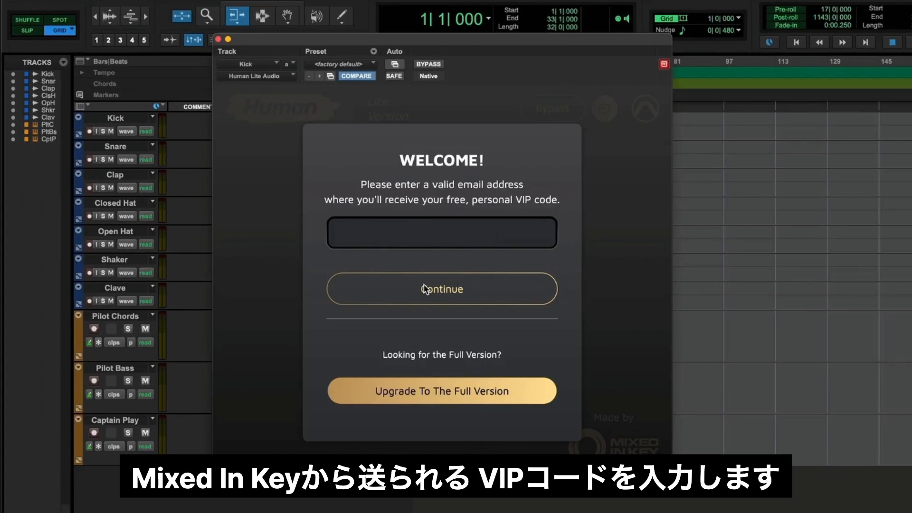
- Activate Human Lite by submitting the email address and pasting the VIP code from the welcome email, skipping the quick start video
click(425, 288)
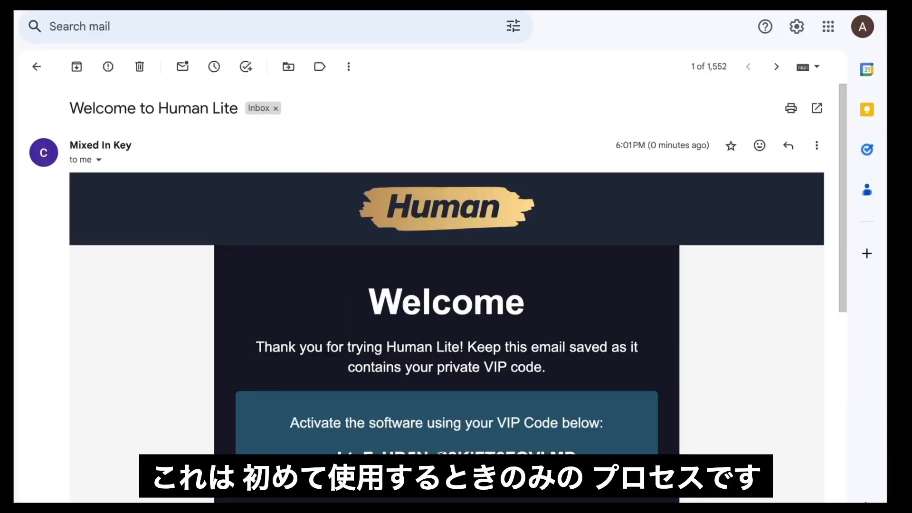
scroll(442, 452, down, 1)
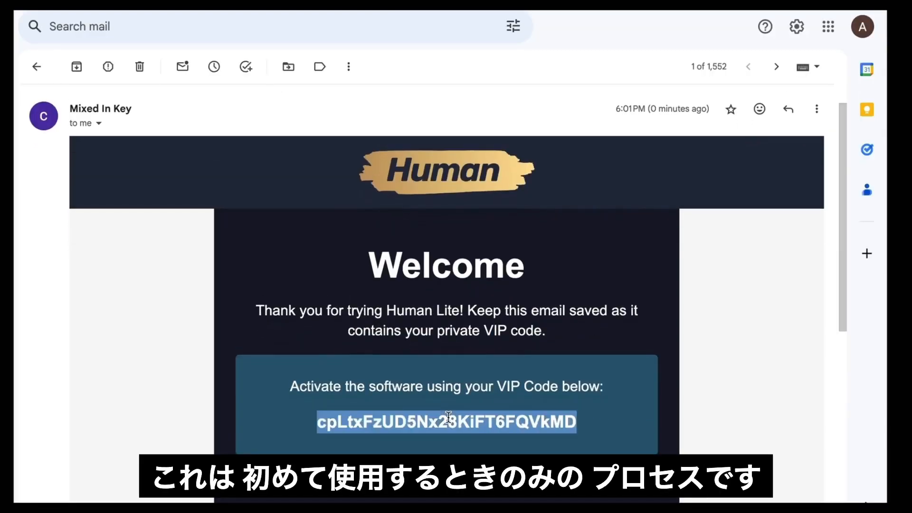
double_click(446, 420)
click(386, 306)
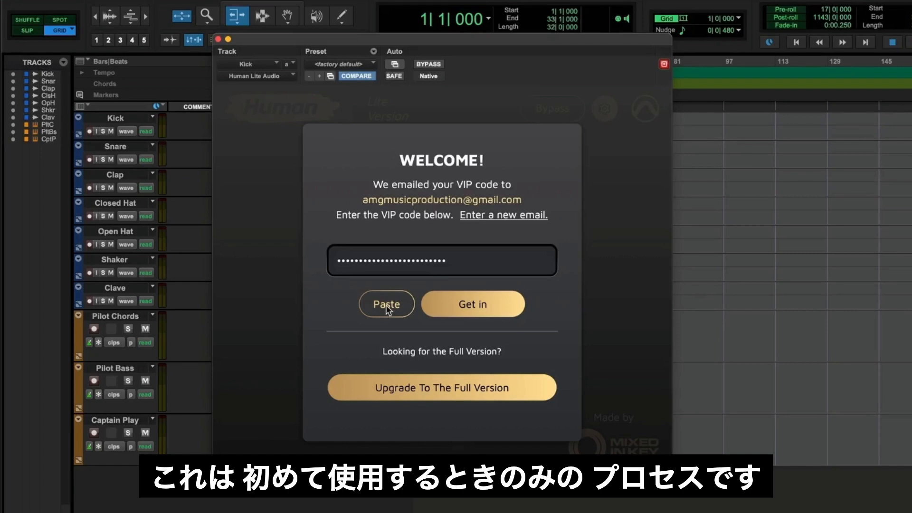
click(485, 305)
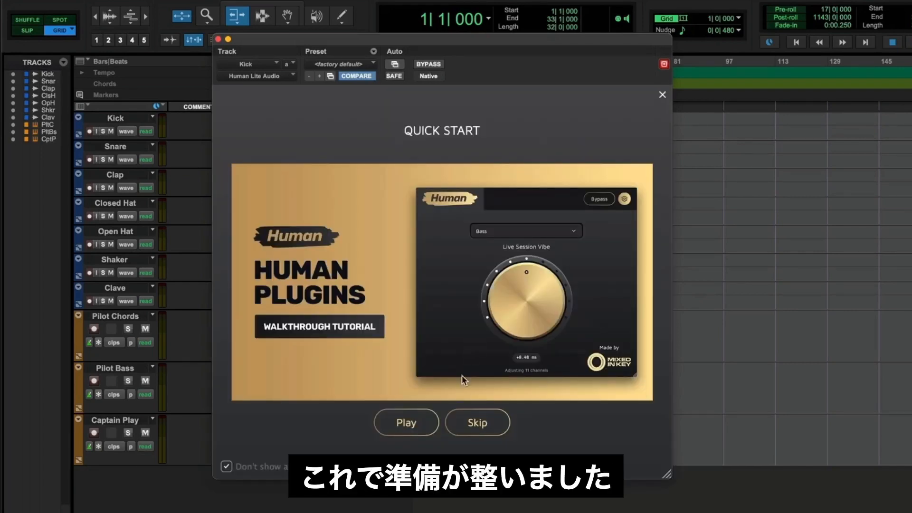
click(477, 423)
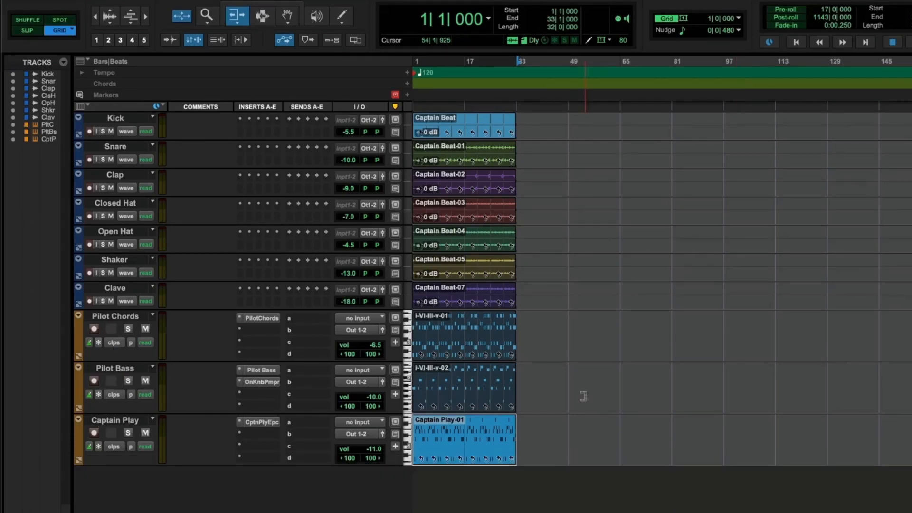
- Play the session from the start to hear the original beat, and stop playback
key(space)
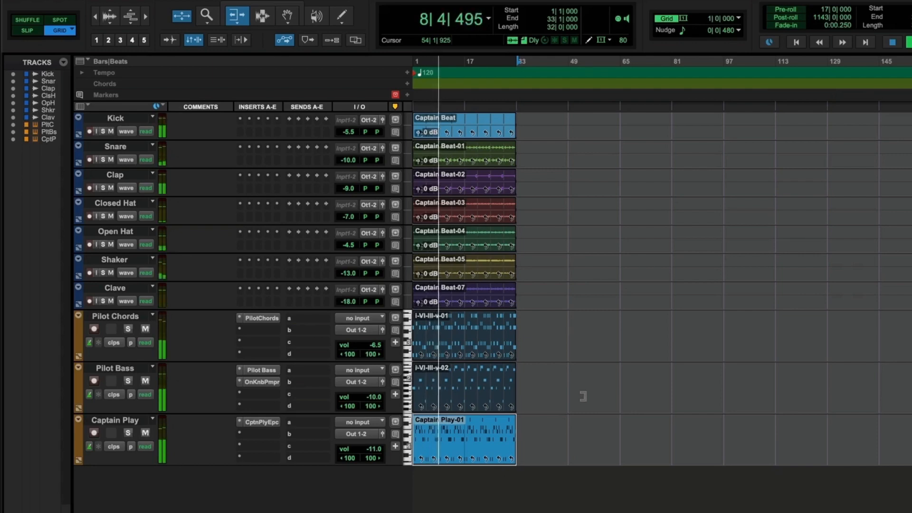
key(space)
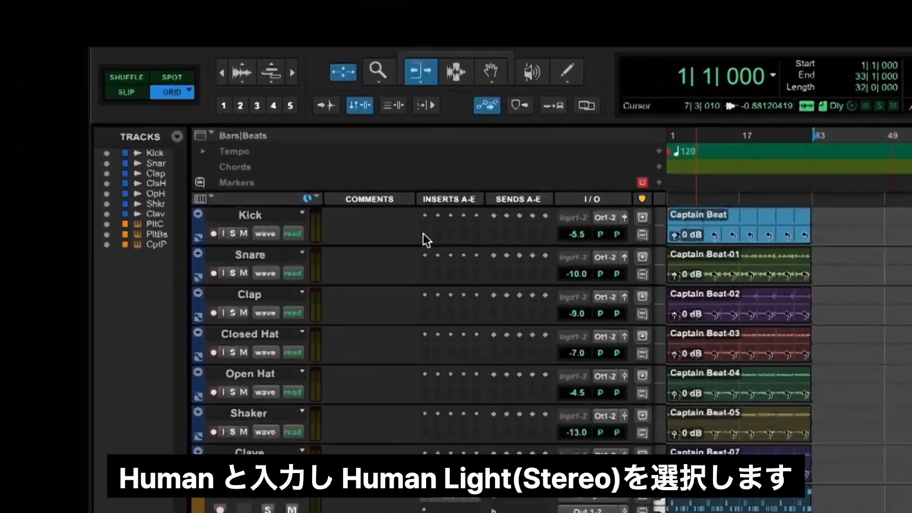
- Insert Human Lite Audio on the Kick track by searching for "Human", and dismiss its quick start video
click(373, 207)
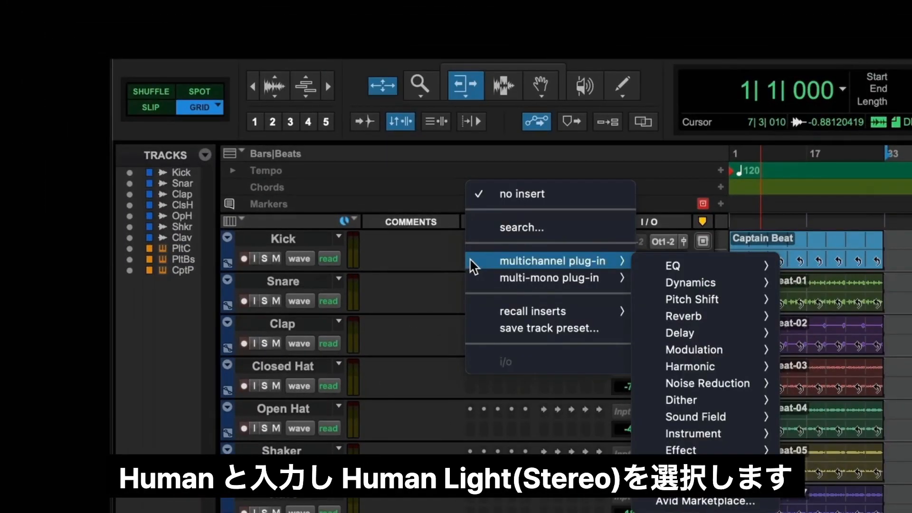
click(519, 229)
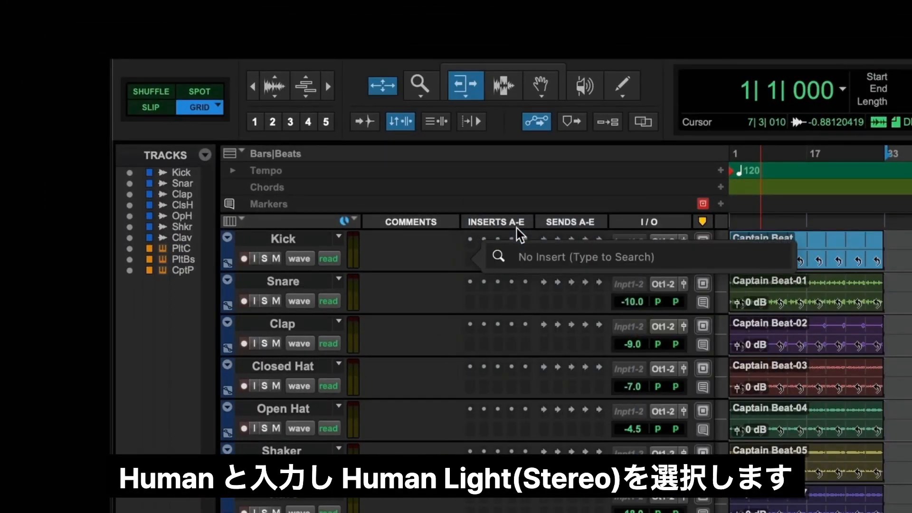
text(Human)
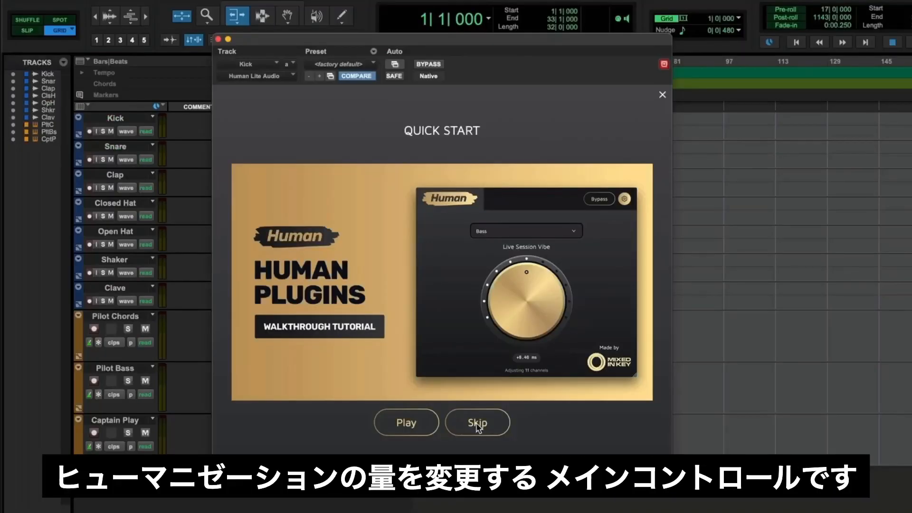
click(477, 426)
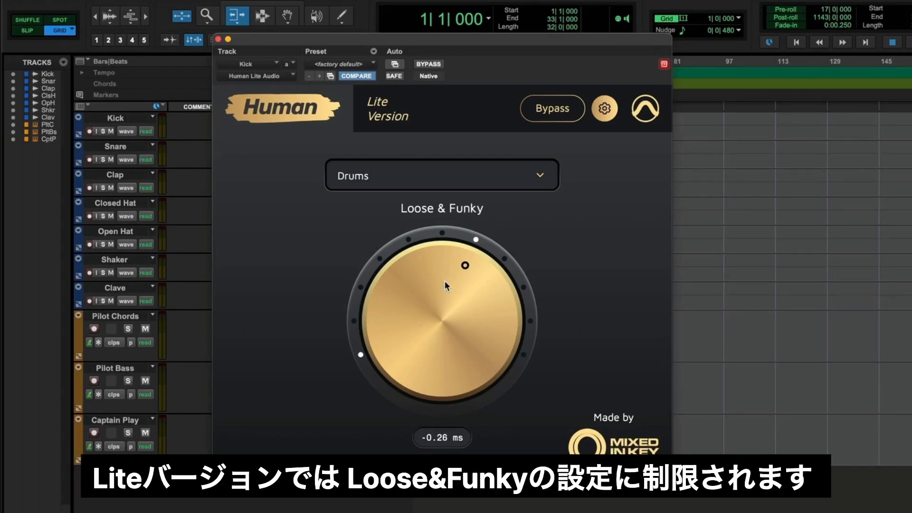
- Try turning the plug-in's main humanization knob, and bypass and re-enable the plug-in
mouse_move(442, 283)
mouse_down()
mouse_move(418, 328)
mouse_move(443, 280)
mouse_up()
drag(437, 318, 428, 337)
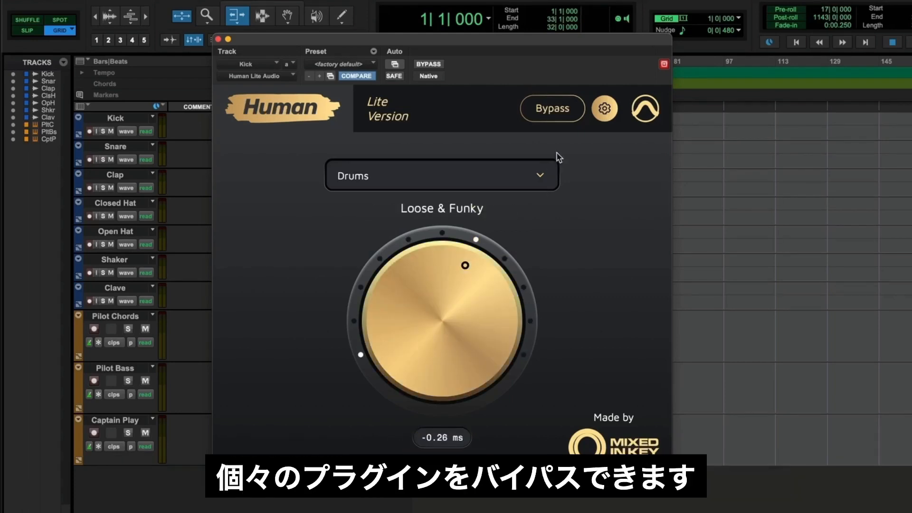
click(552, 109)
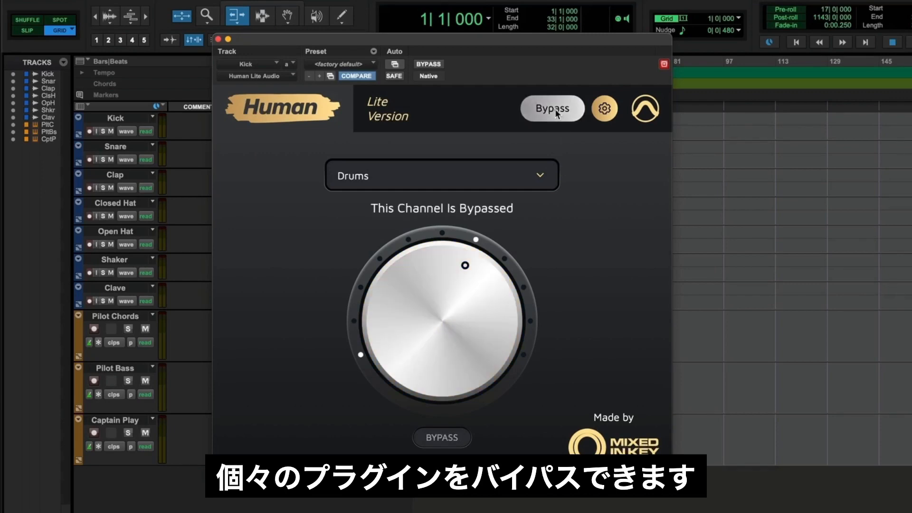
click(554, 110)
- View the Human Lite plug-in's settings and close them again
click(601, 110)
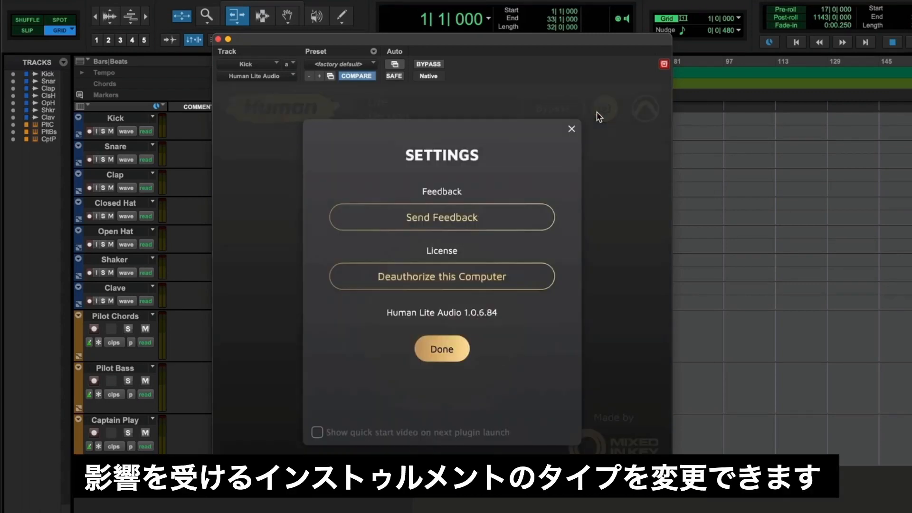
click(572, 128)
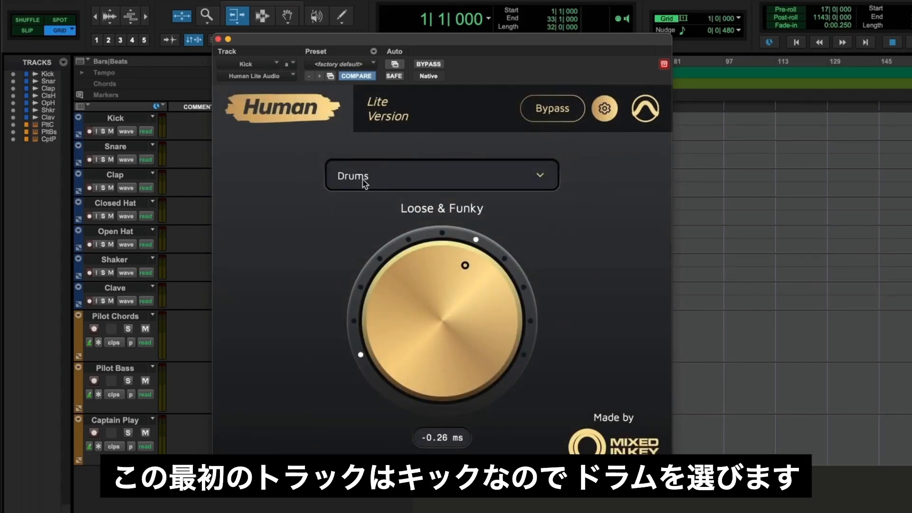
- Choose Drums as the Kick plug-in's instrument type and close the plug-in window
click(364, 182)
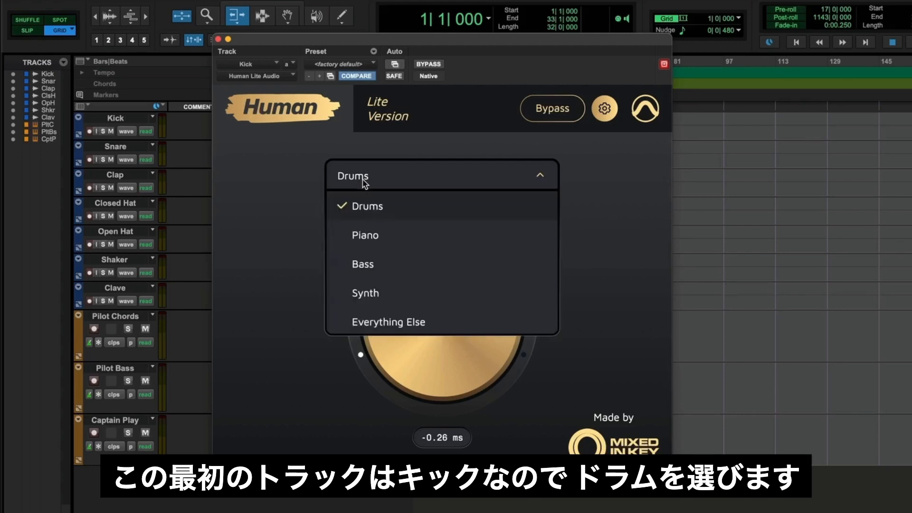
click(373, 209)
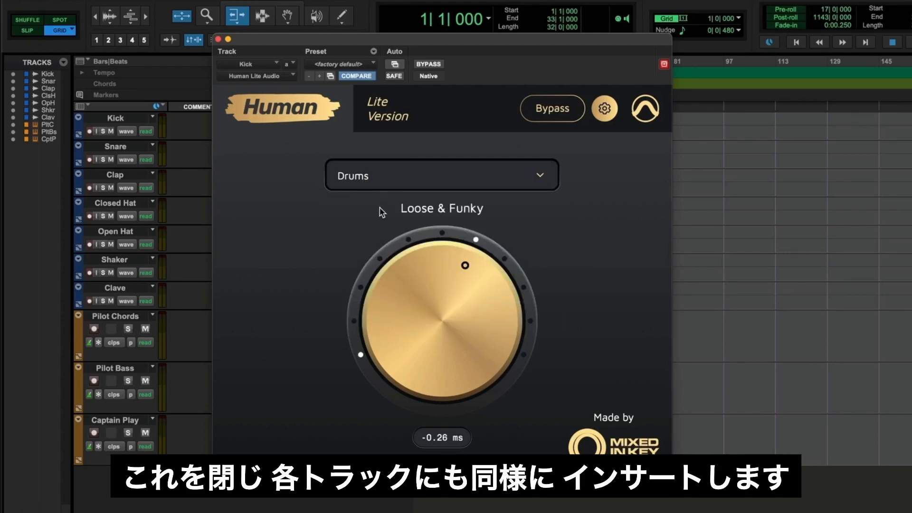
click(218, 39)
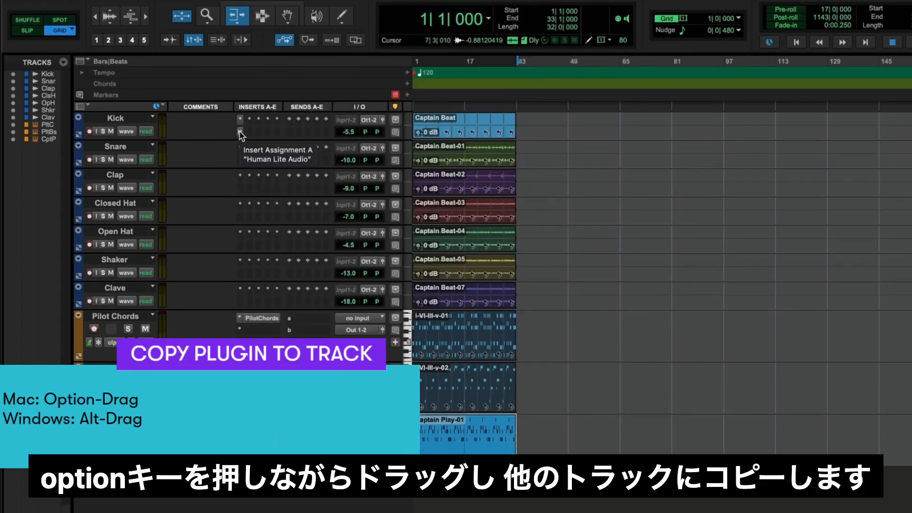
- Copy the Kick track's Human Lite insert to the Snare, Clap, Closed Hat, Open Hat, Shaker and Clave tracks
drag(240, 132, 240, 302)
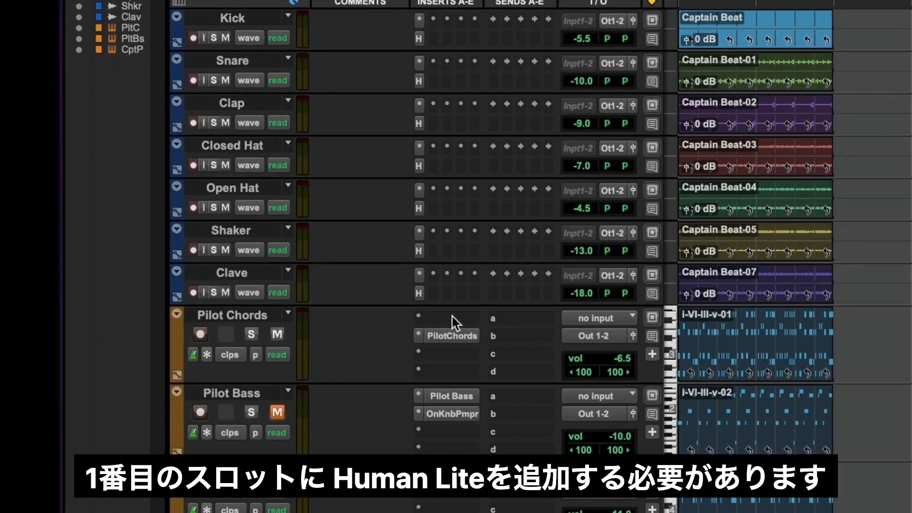
- Insert the Human Lite MIDI plug-in in the first insert slot of the Pilot Chords track, above PilotChords
click(448, 316)
mouse_move(449, 317)
mouse_move(458, 369)
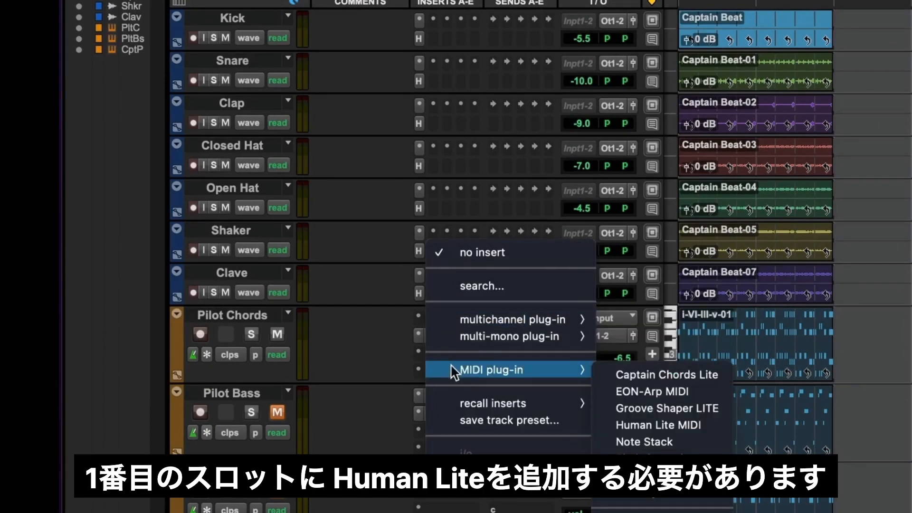
click(665, 424)
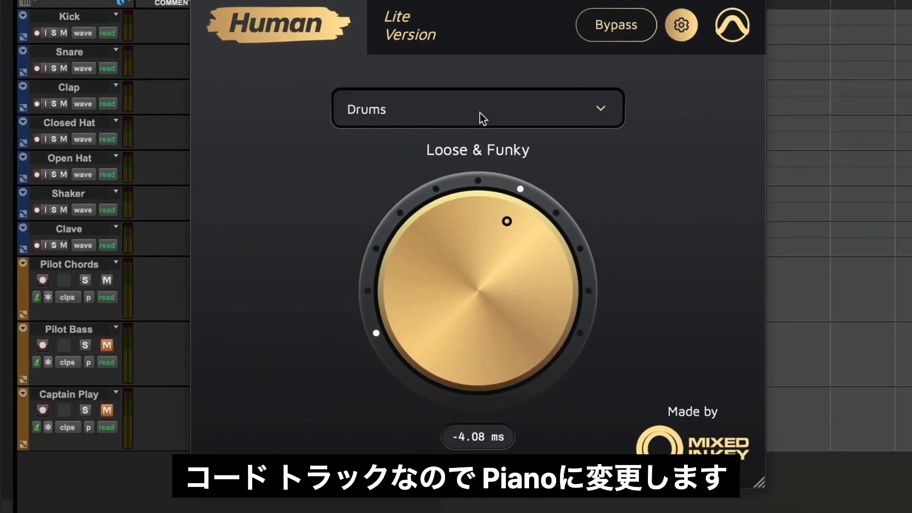
- Choose Piano as the instrument type of the Pilot Chords track's Human Lite plug-in and close its window
click(482, 119)
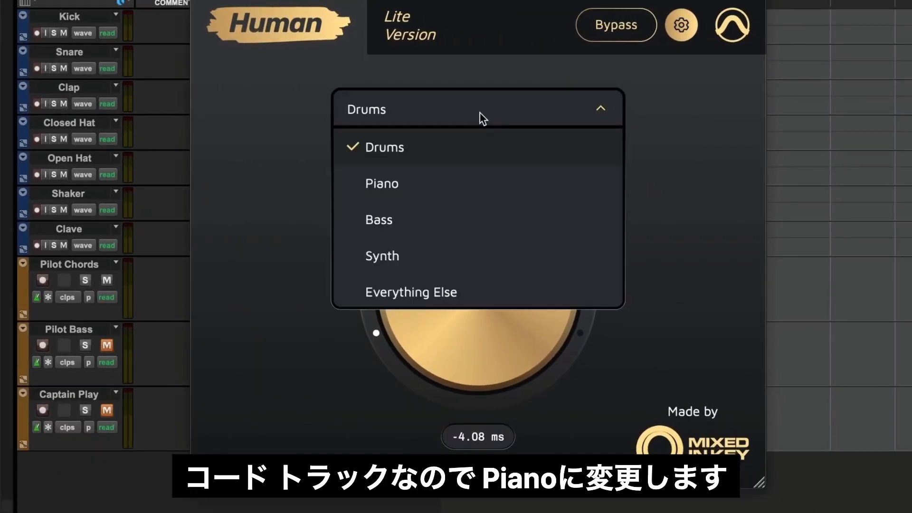
click(451, 193)
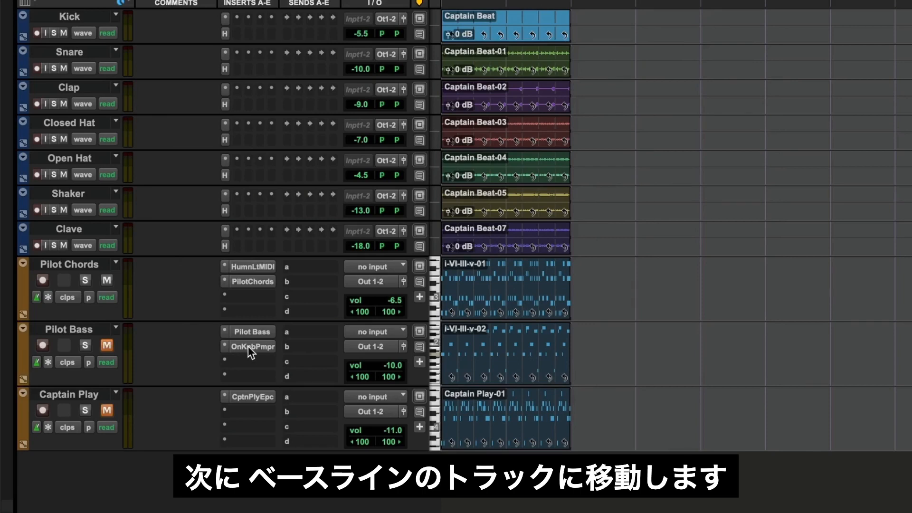
- Insert the Human Lite MIDI plug-in in the Pilot Bass track's first insert slot, above the existing inserts, with Bass as its instrument type
drag(251, 345, 251, 359)
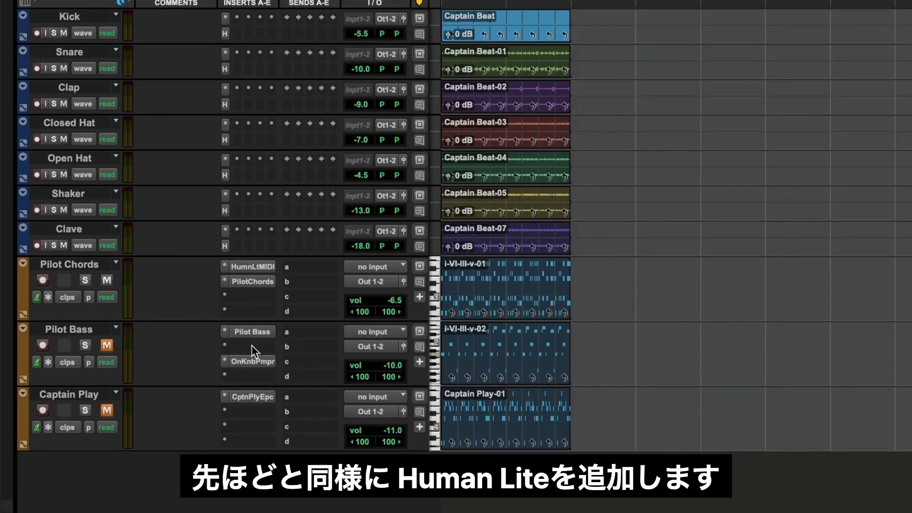
click(249, 330)
mouse_move(280, 375)
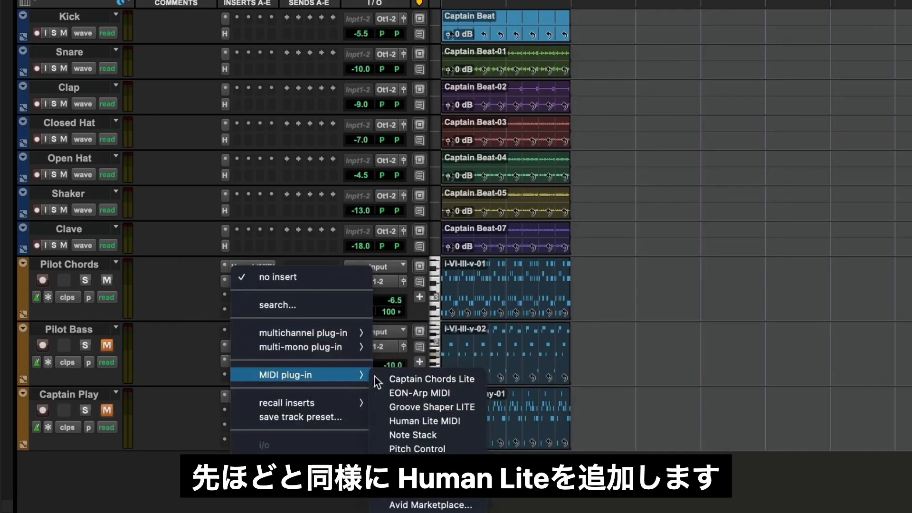
click(426, 421)
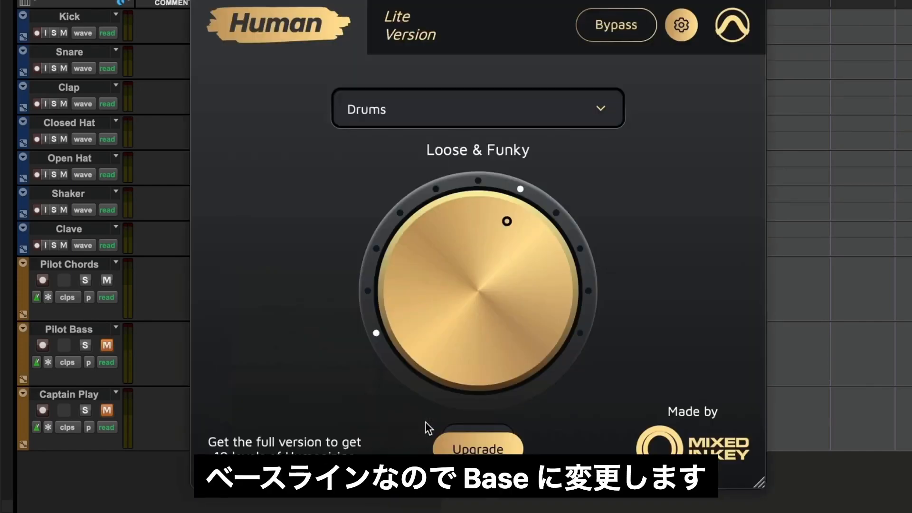
click(417, 113)
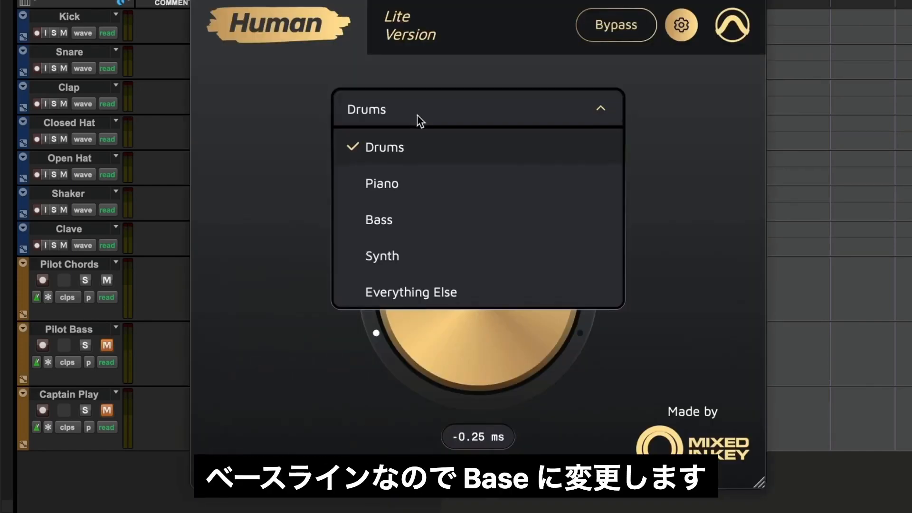
click(415, 217)
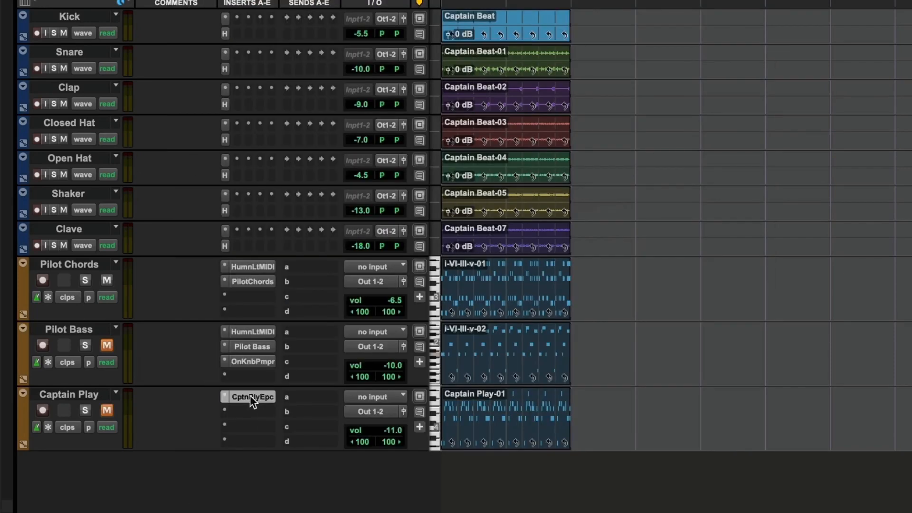
- Insert the Human Lite MIDI plug-in above CptnPlyEpc on the Captain Play track, with Synth as its instrument type
drag(251, 396, 250, 413)
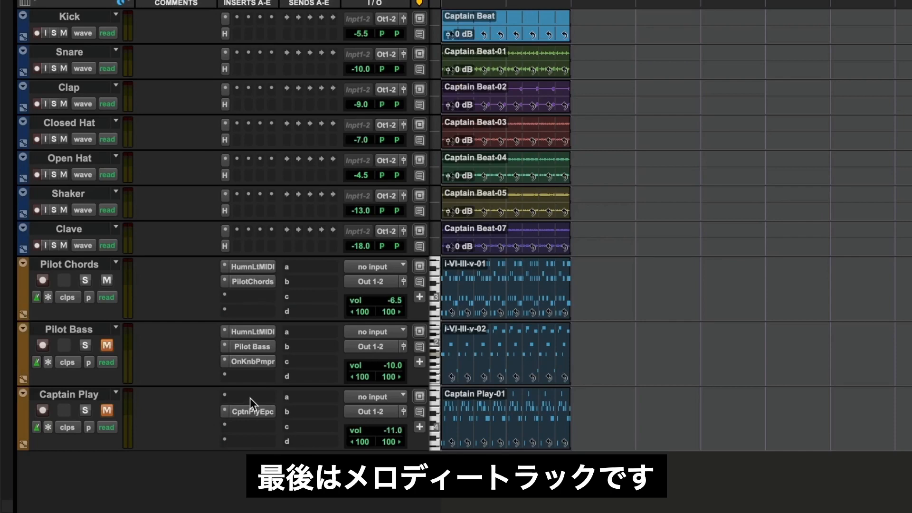
click(250, 398)
mouse_move(266, 439)
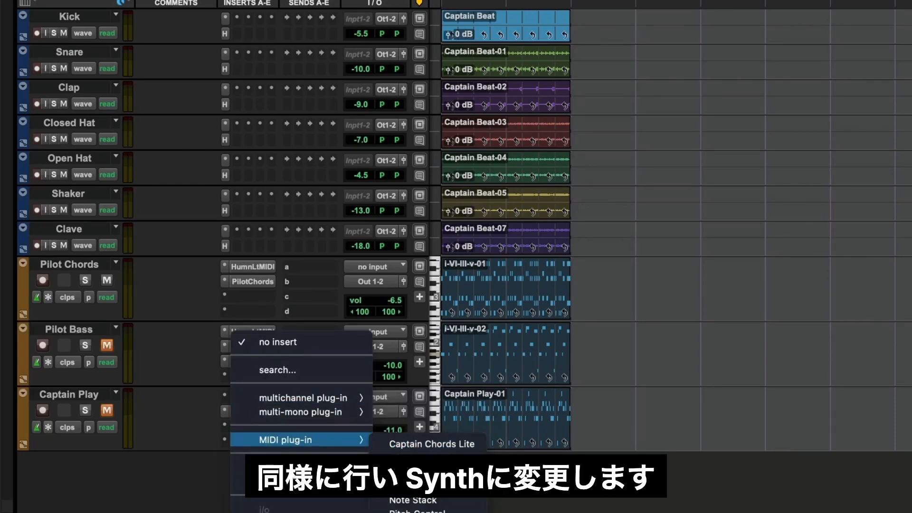
click(416, 486)
click(450, 110)
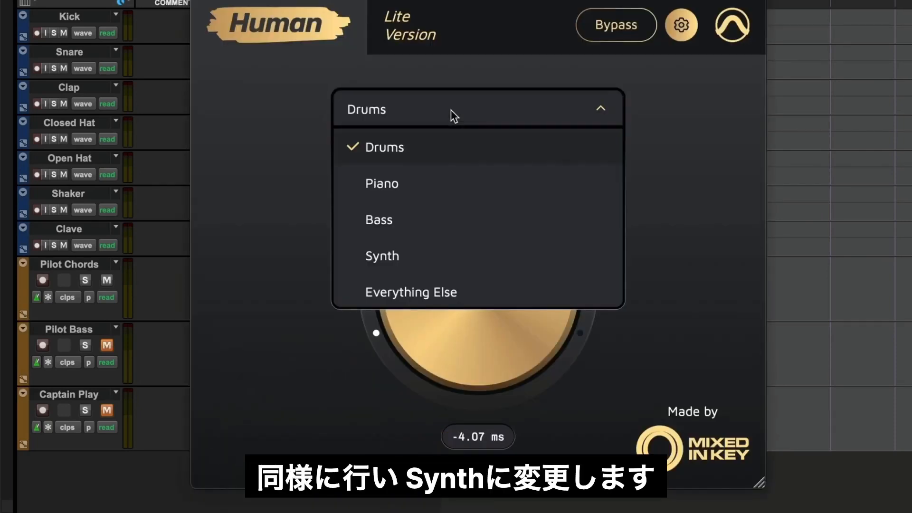
click(434, 258)
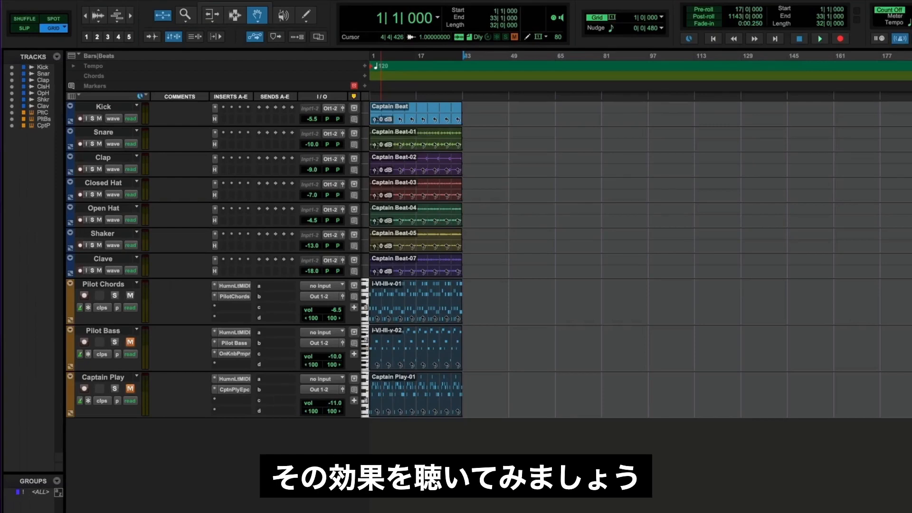
- Play the session from the start to hear all tracks with the Human effect, and stop playback
key(space)
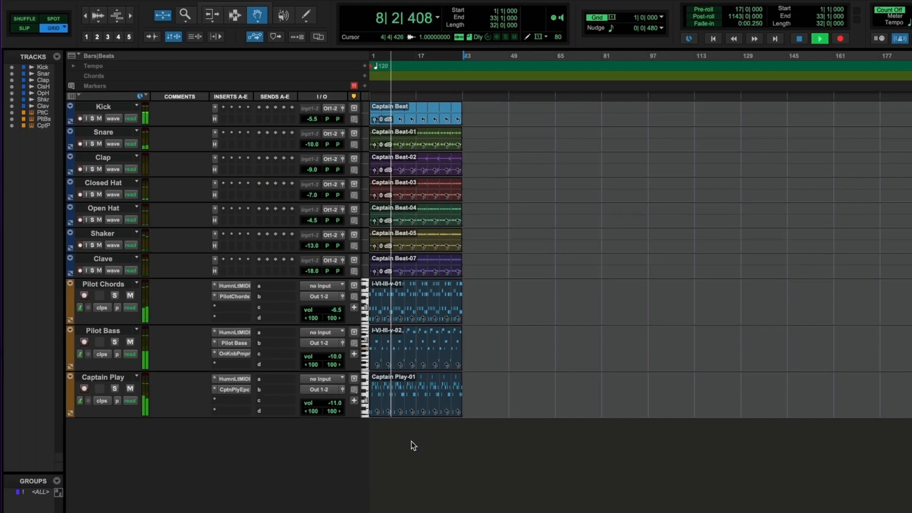
key(space)
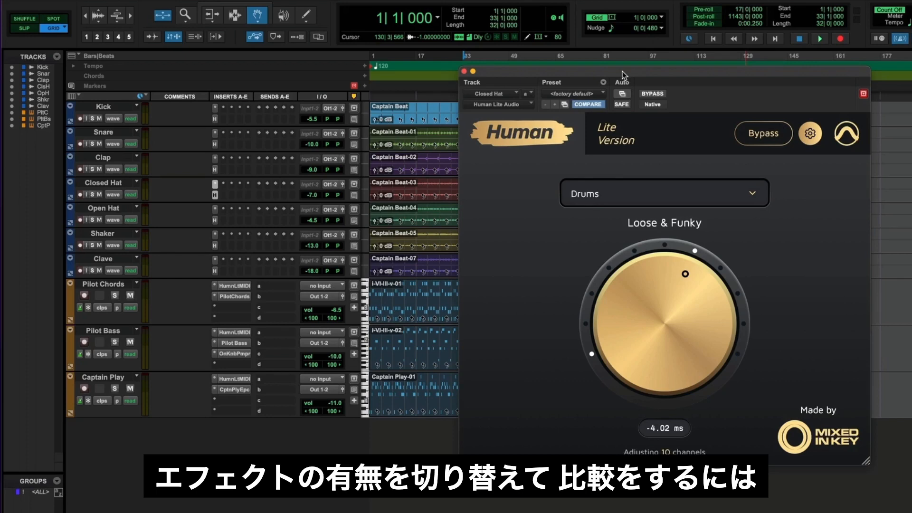
- Turn the Human Lite knob down to bypass and play the session from the start to hear it without the effect
drag(661, 292, 623, 381)
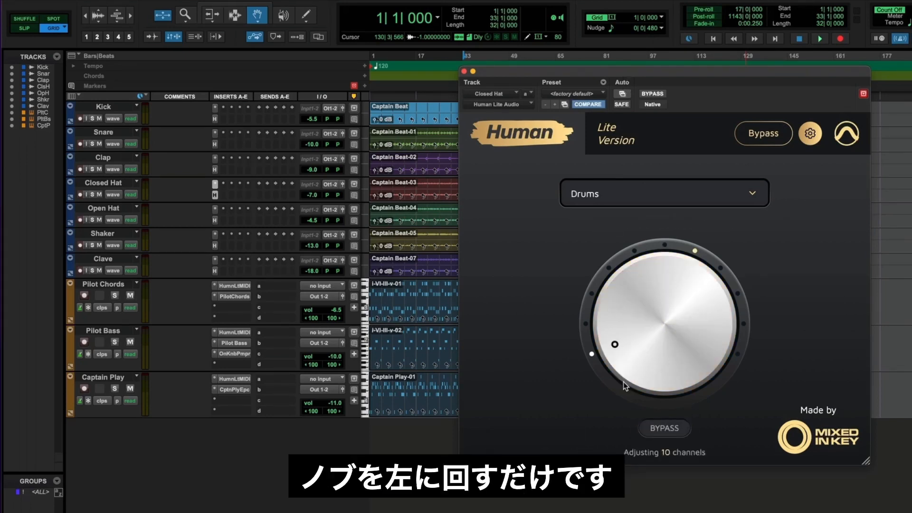
click(214, 170)
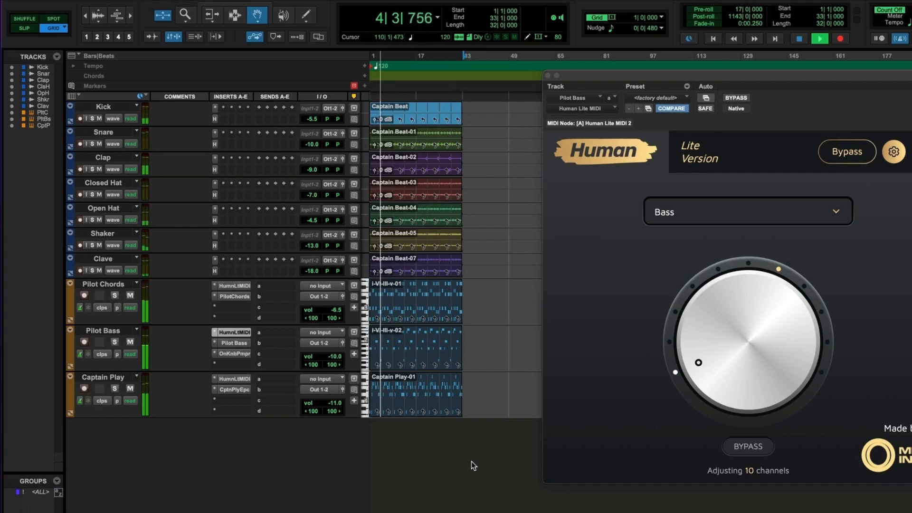
key(space)
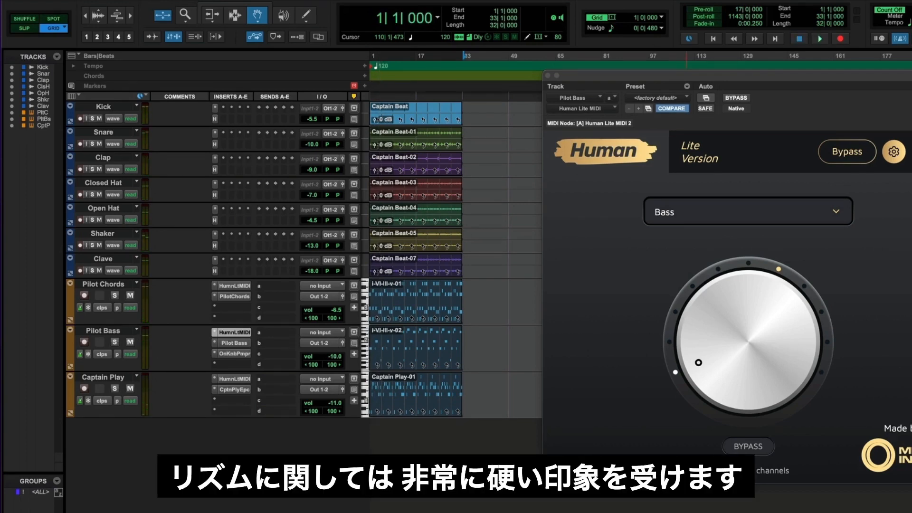
- Turn the Human Lite knob back up to Loose & Funky and play the session again to compare the groove
drag(739, 363, 744, 291)
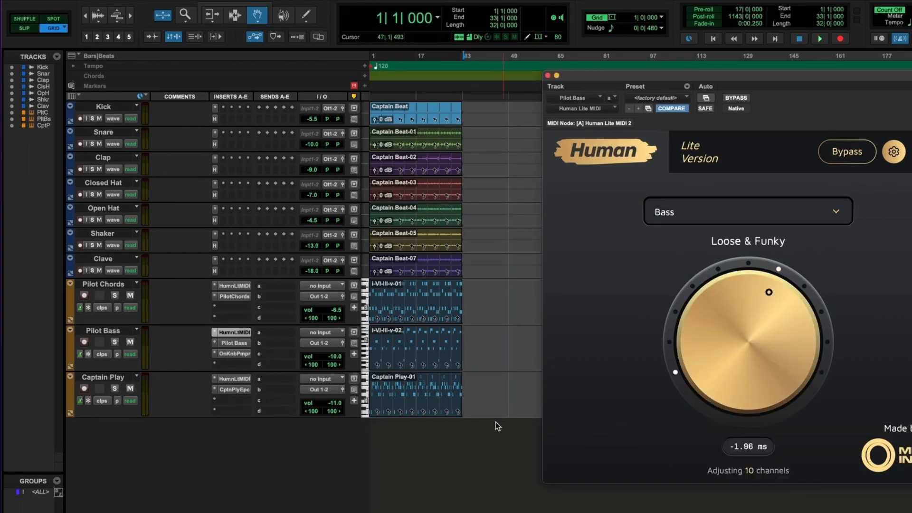
key(space)
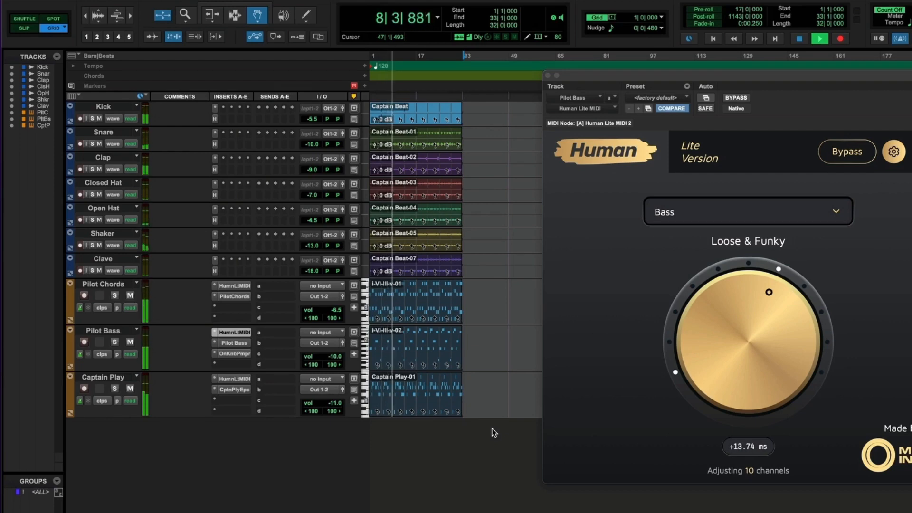
key(space)
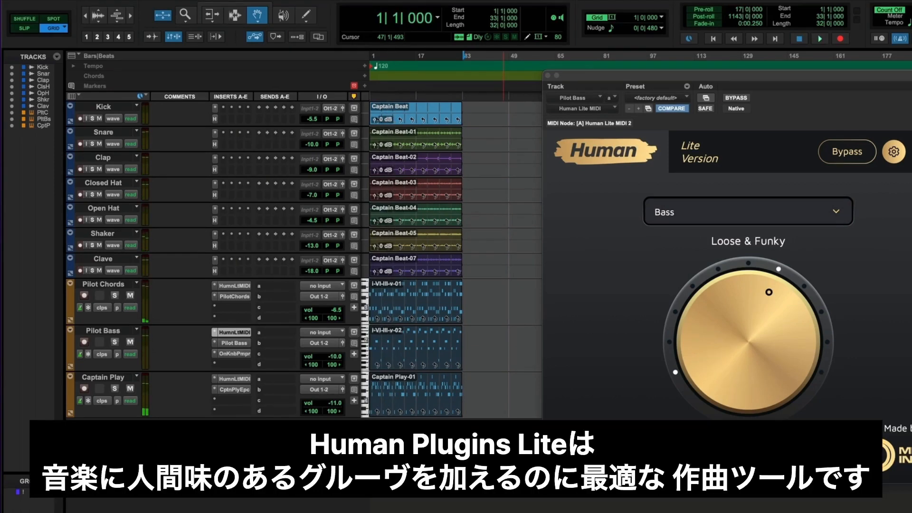